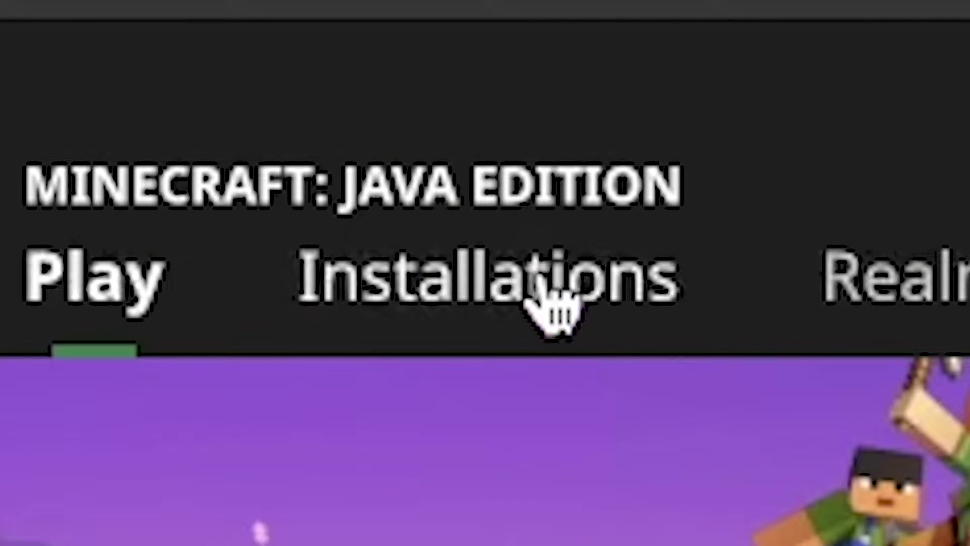
Open the installations list and tick Snapshots to include snapshot versions.
left_click(537, 279)
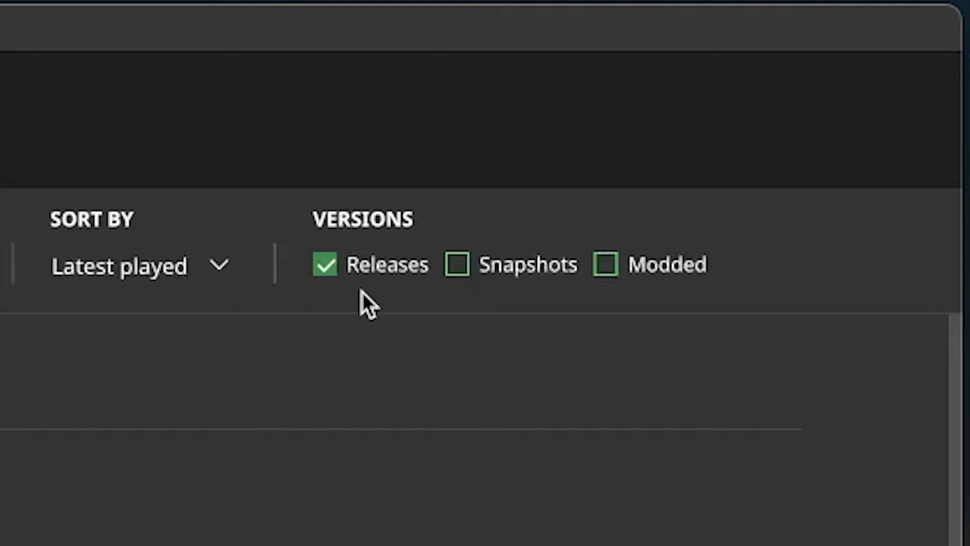
left_click(468, 278)
scroll(466, 343, "down", 5)
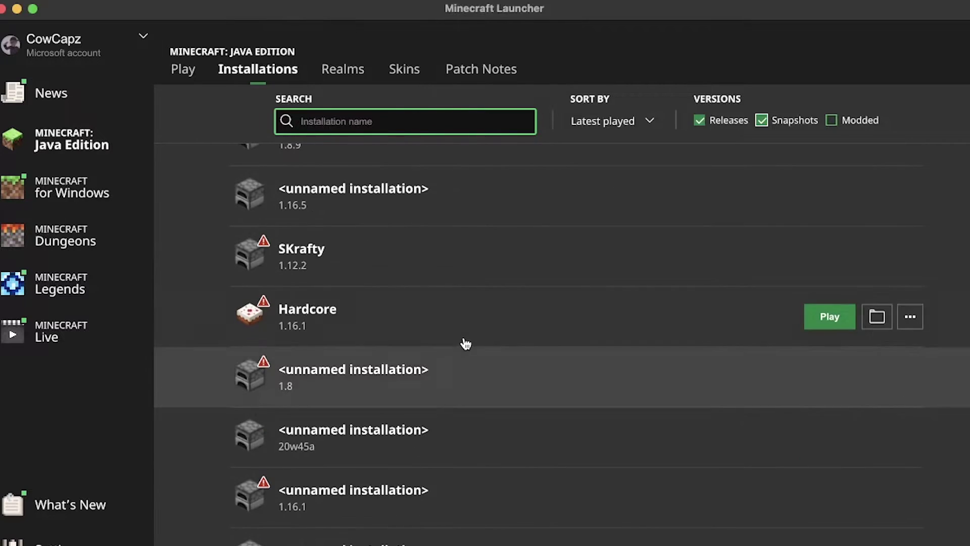
scroll(442, 396, "up", 5)
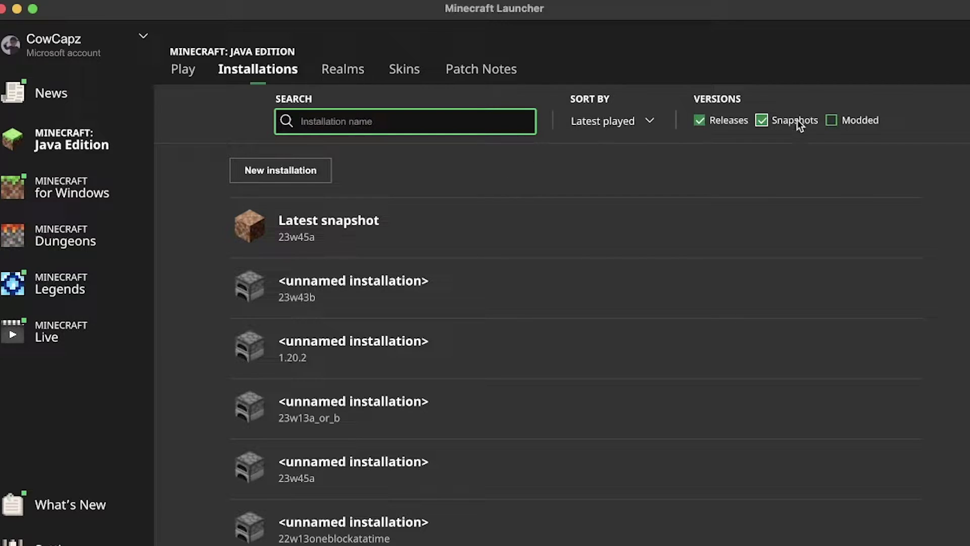
Create a new installation on Latest snapshot 23w45a with the lectern icon.
left_click(317, 174)
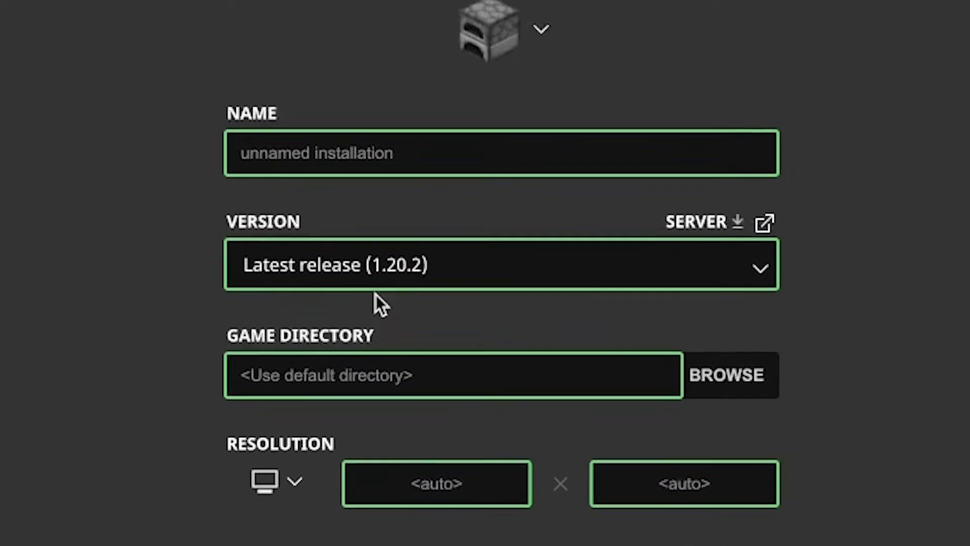
left_click(420, 271)
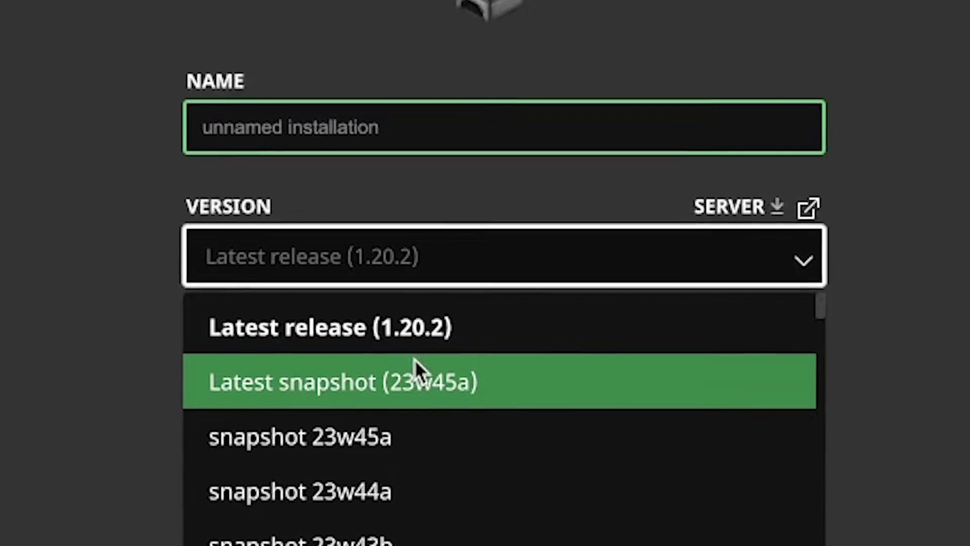
scroll(373, 509, "down", 1)
scroll(372, 509, "down", 3)
scroll(377, 531, "down", 10)
scroll(377, 531, "up", 10)
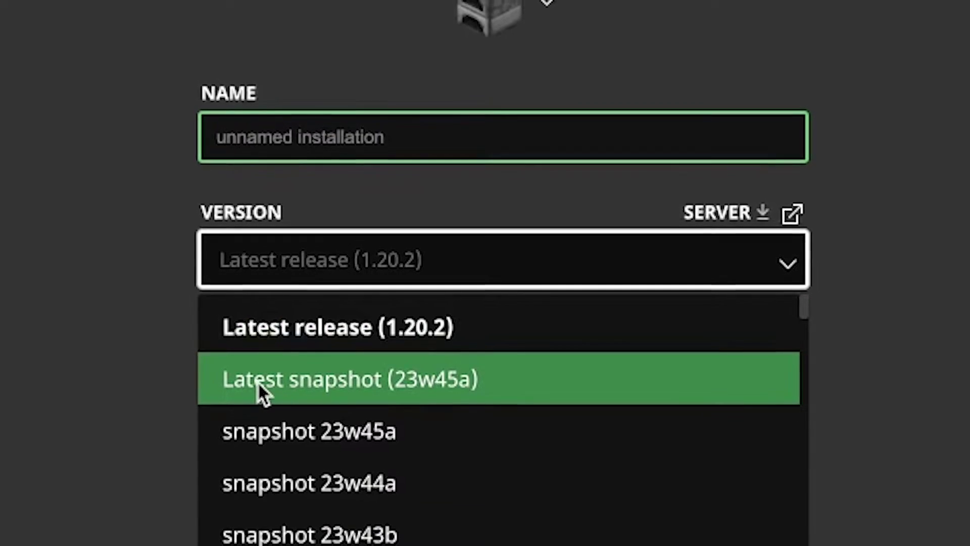
left_click(259, 381)
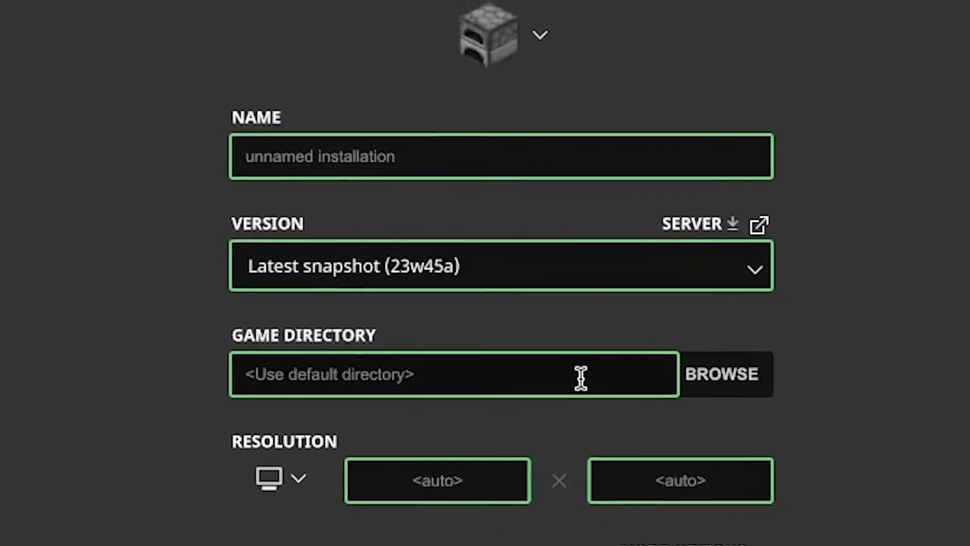
left_click(523, 17)
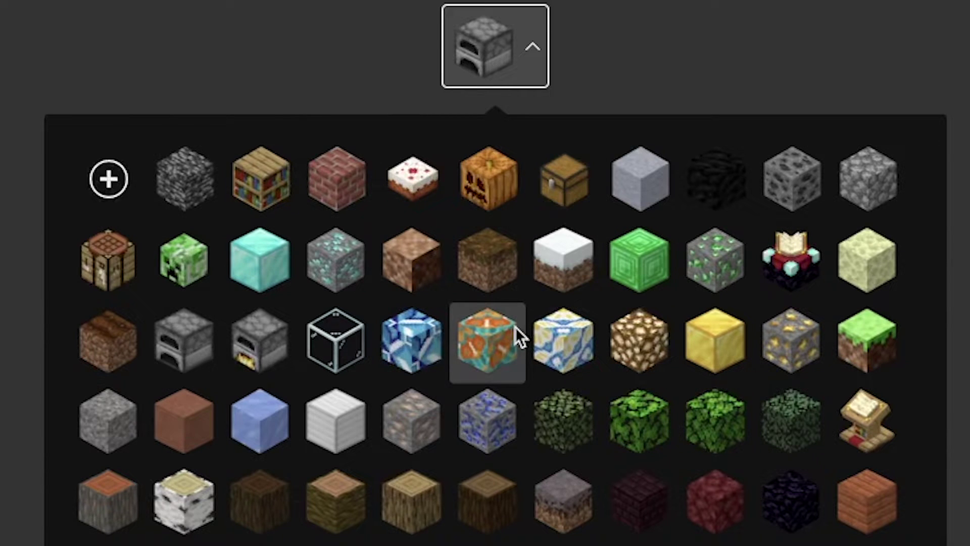
left_click(872, 421)
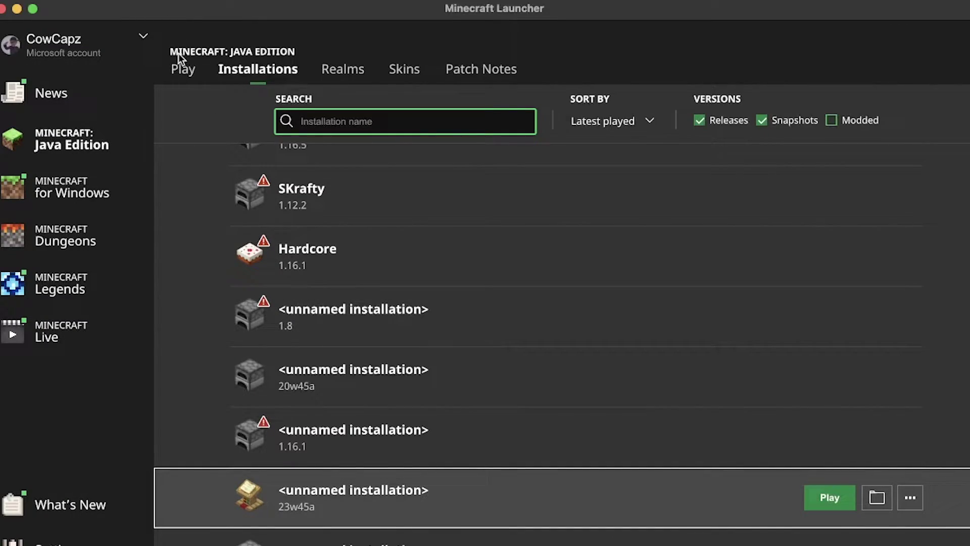
Select the lectern 23w45a installation on the Play page and launch it.
left_click(183, 66)
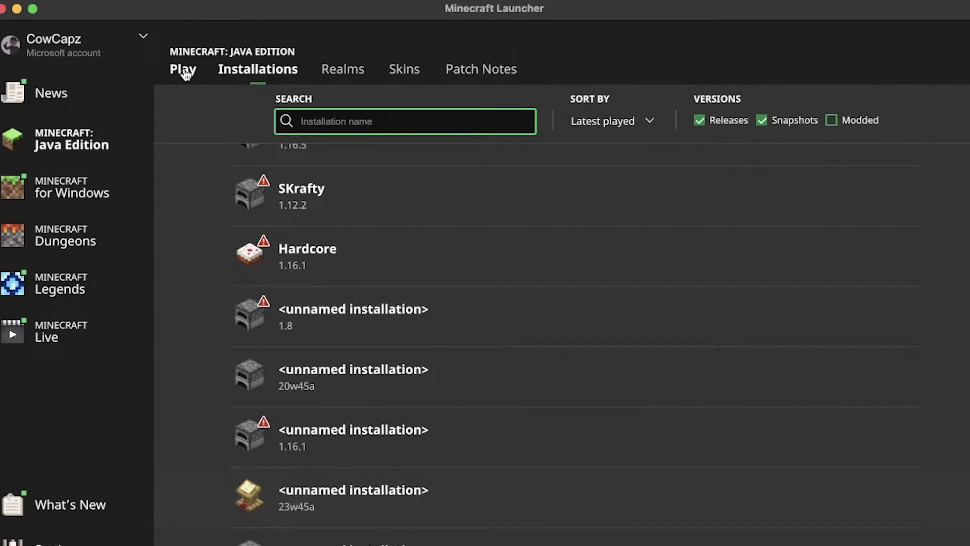
left_click(237, 463)
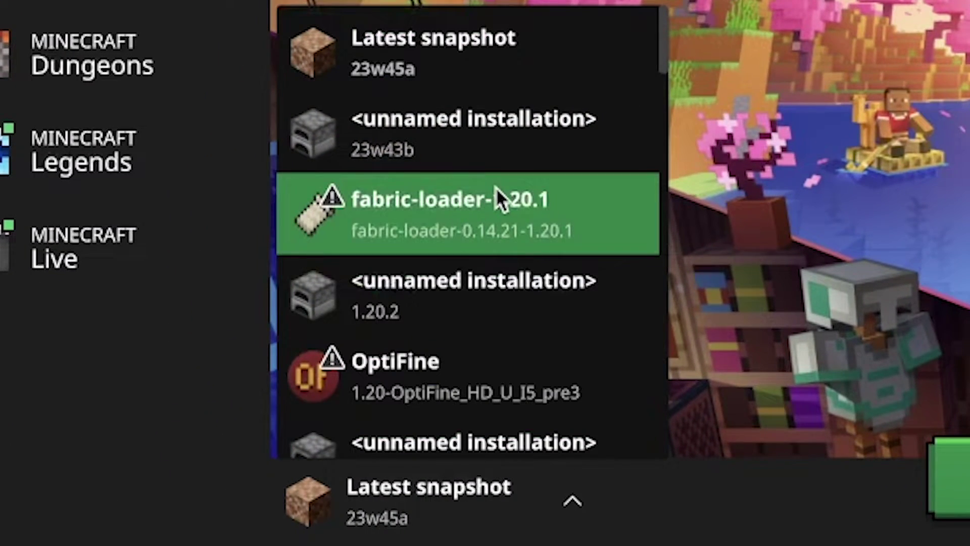
scroll(499, 198, "down", 10)
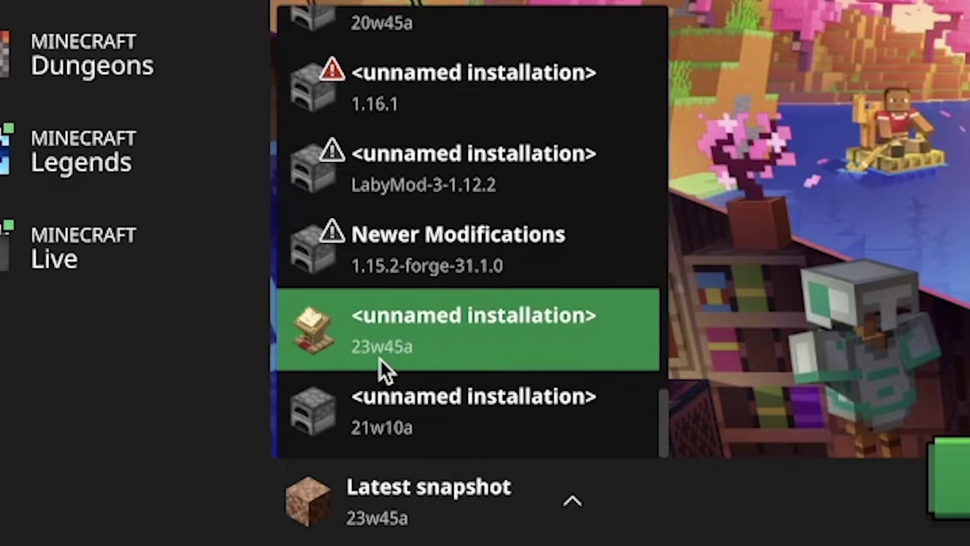
left_click(383, 345)
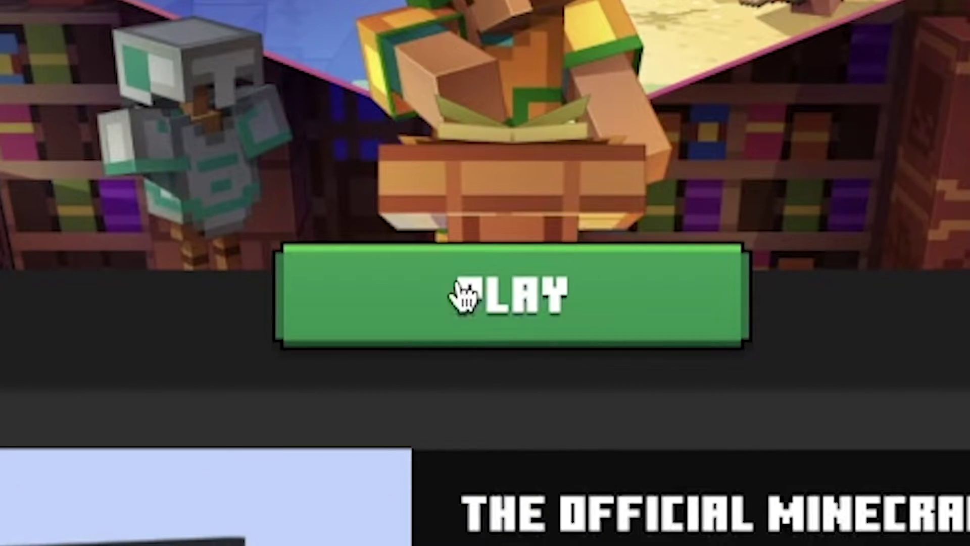
left_click(461, 293)
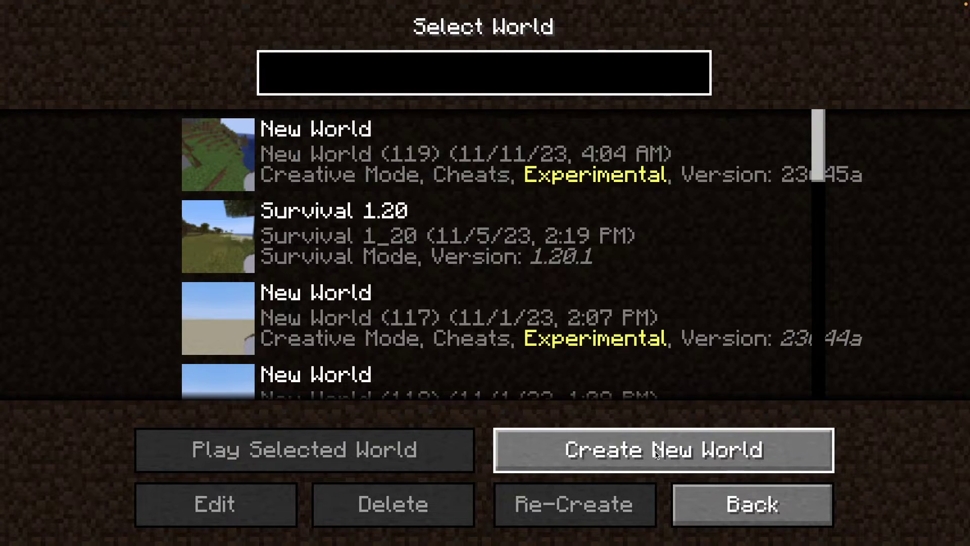
Start a new world in Creative mode with the Update 1.21 experiment switched on.
left_click(696, 447)
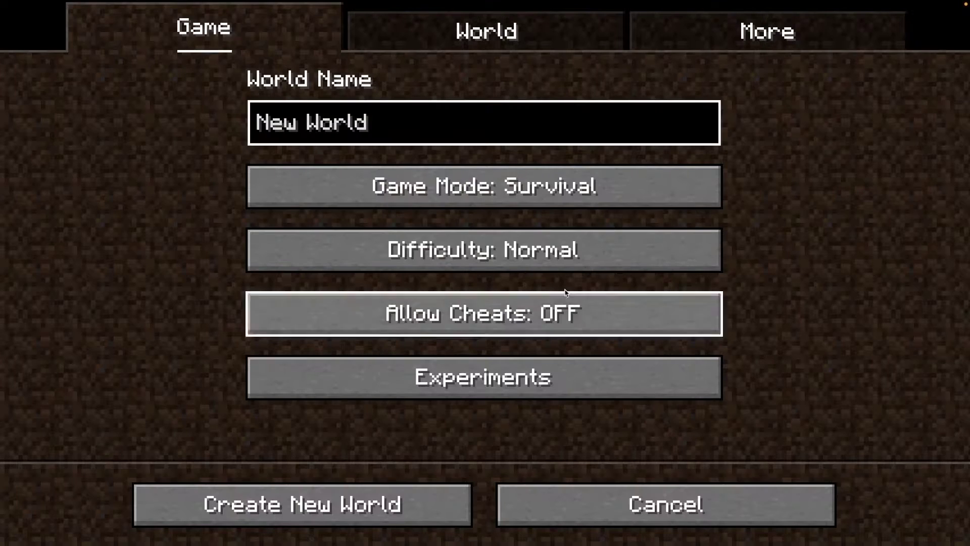
left_click(577, 184)
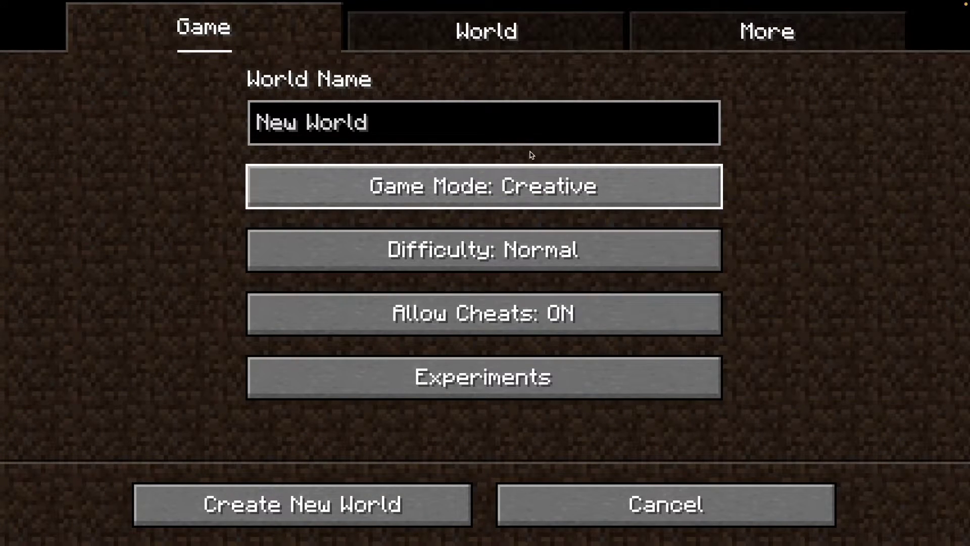
left_click(493, 377)
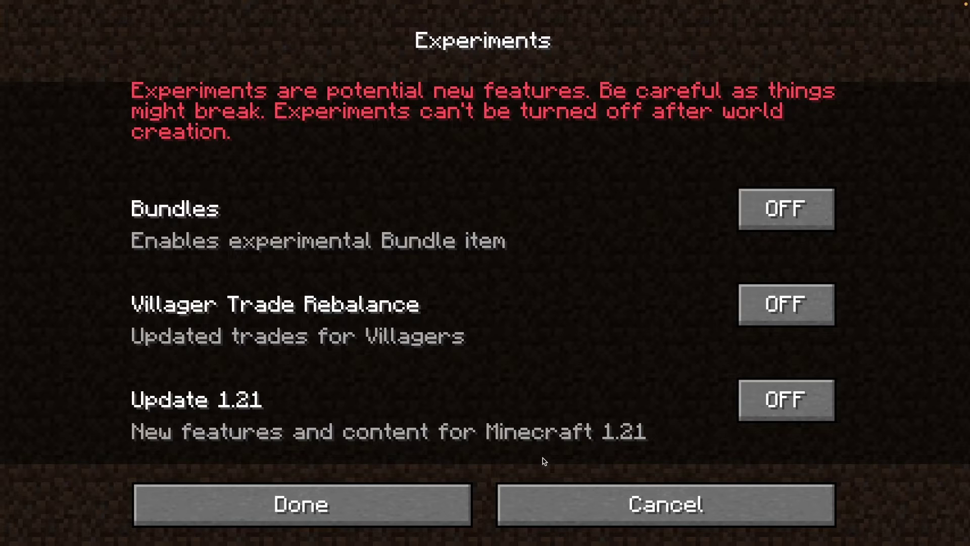
left_click(767, 401)
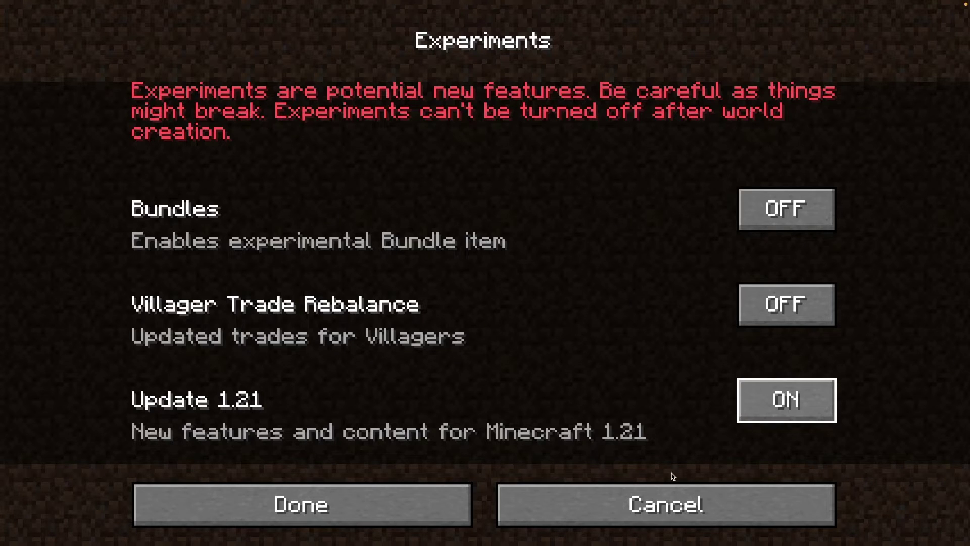
left_click(417, 513)
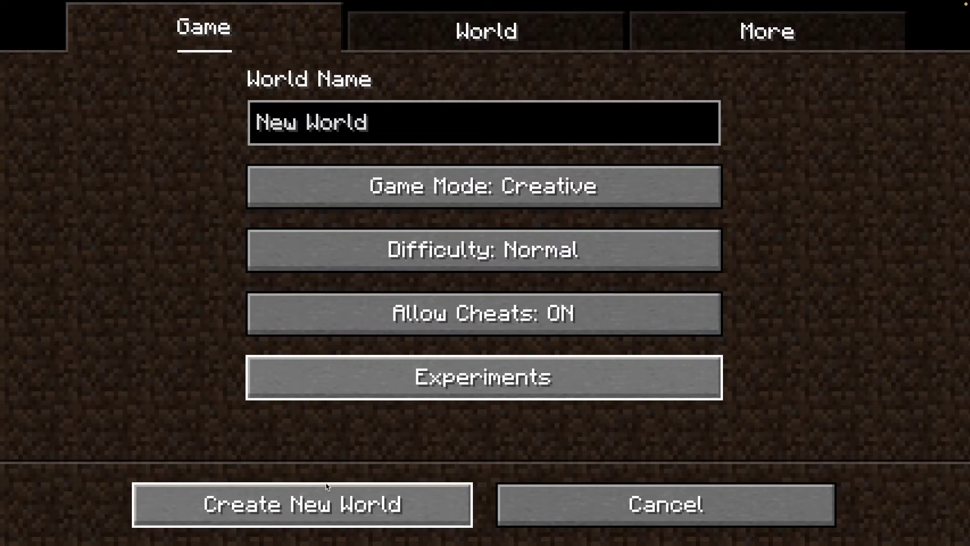
Generate the world and spawn a Breeze using a Breeze spawn egg from the hotbar.
left_click(318, 504)
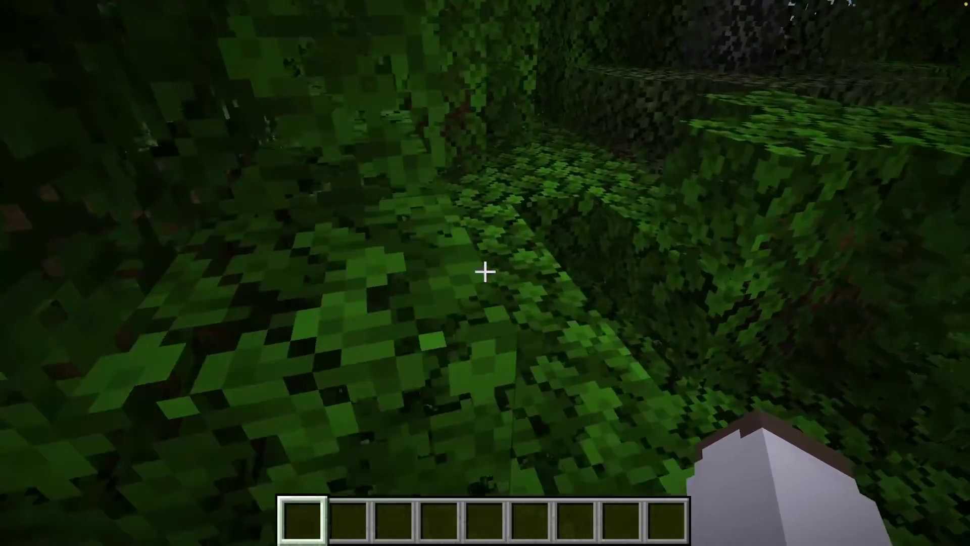
key("e")
left_click(310, 175)
left_click(403, 389)
key("e")
key("4")
right_click(485, 273)
scroll(485, 273, "down", 1)
scroll(485, 273, "down", 1)
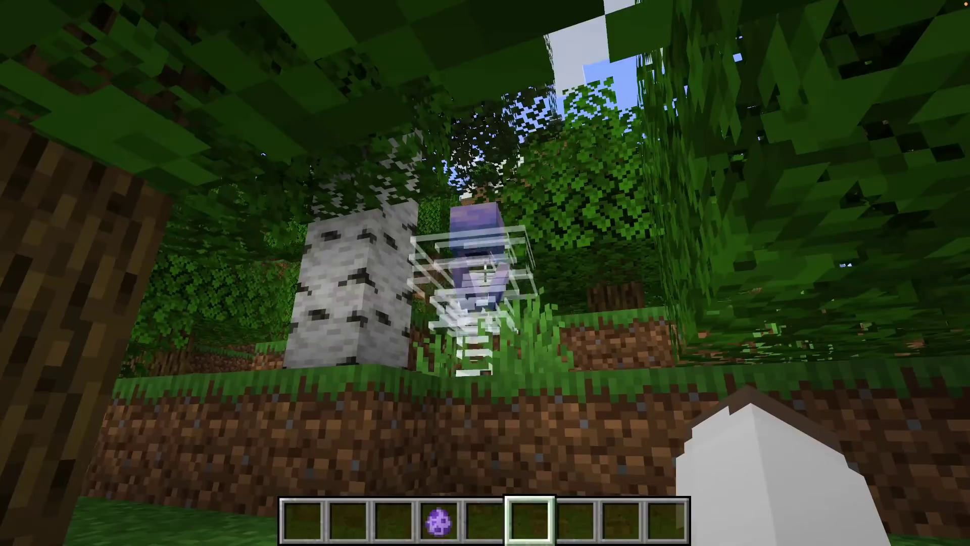
Walk forward past the dirt ledge, through the trees, onto the path.
key("w")
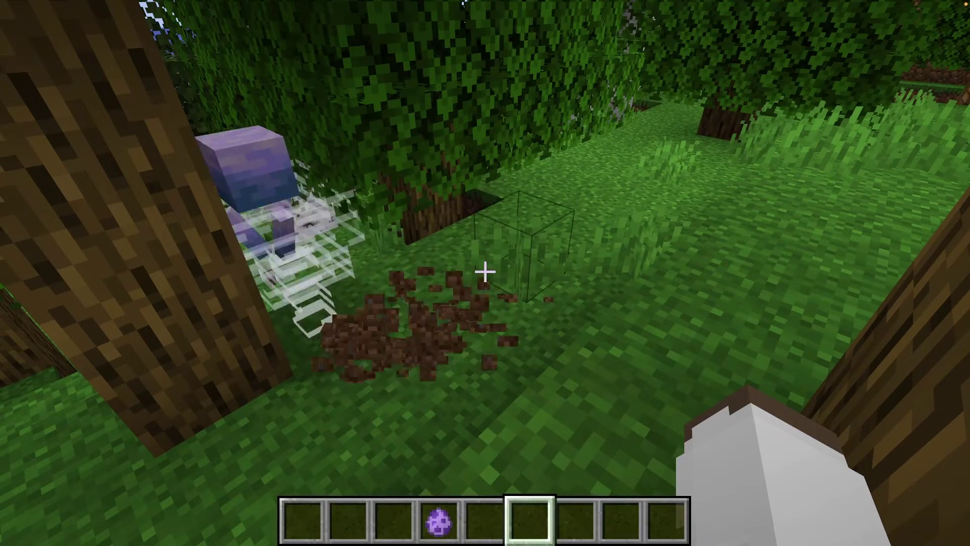
key("w")
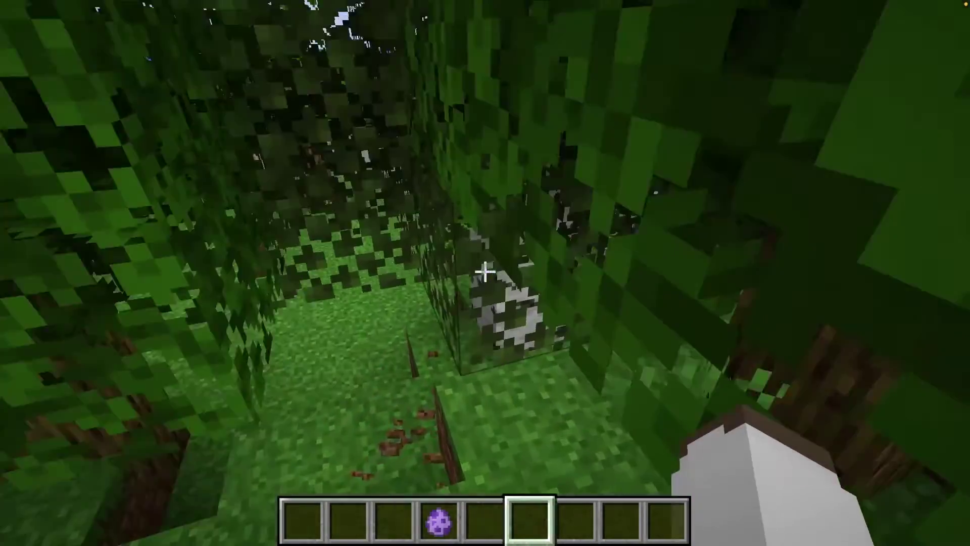
key("w")
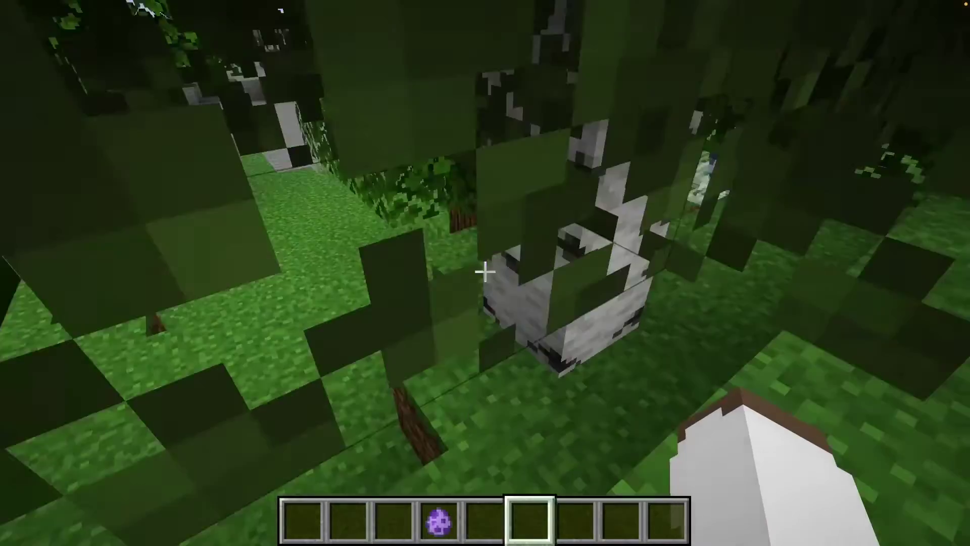